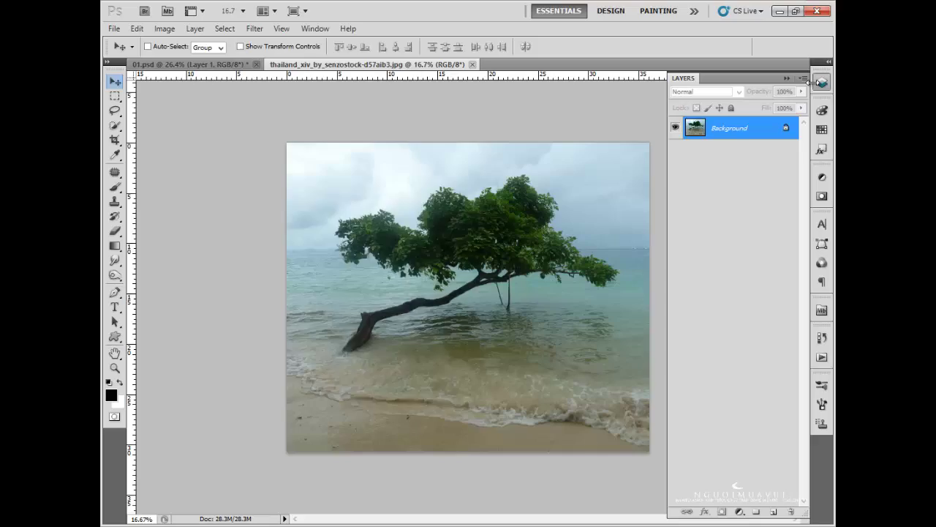
# - Show the Channels panel and select the Blue channel to start masking the leaning tree
pyautogui.click(315, 28)
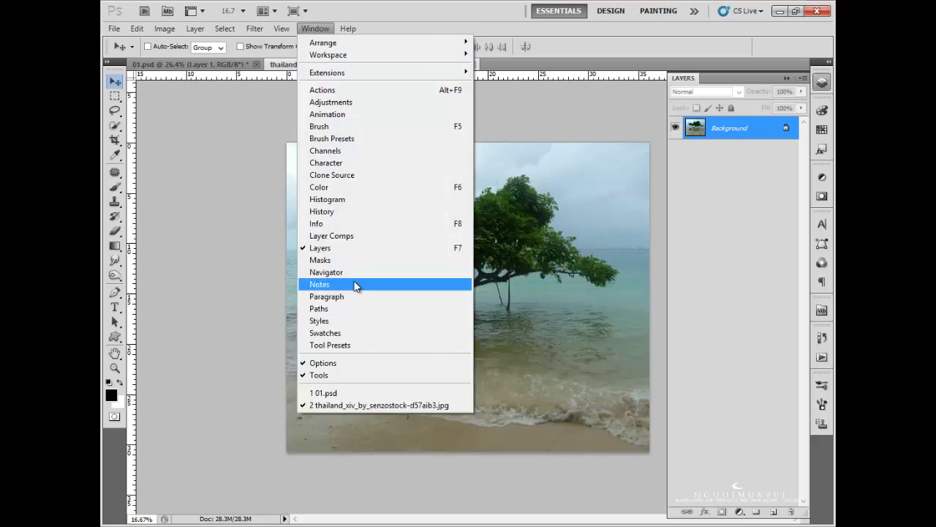
pyautogui.click(322, 203)
pyautogui.click(715, 158)
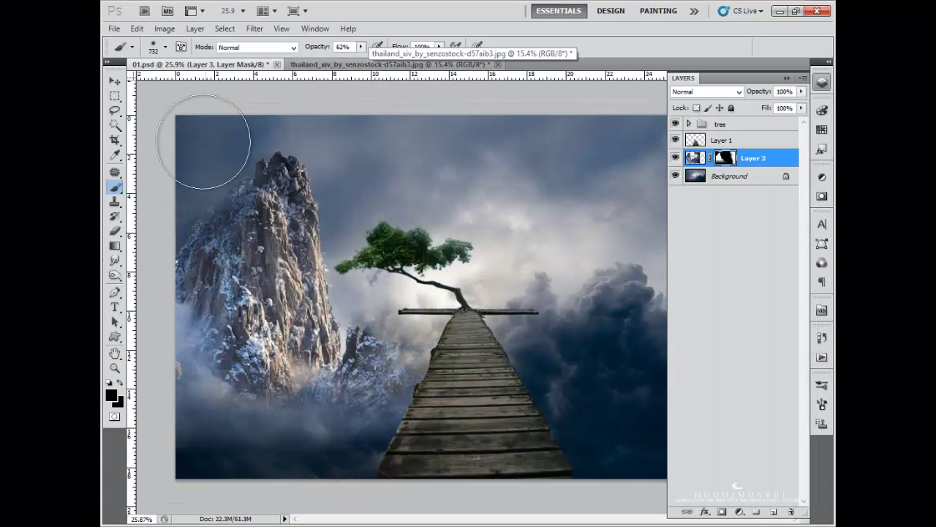
# - Bring in the distant peaks image, apply its resize and reposition it on the canvas
pyautogui.hotkey('ctrl', 'o')
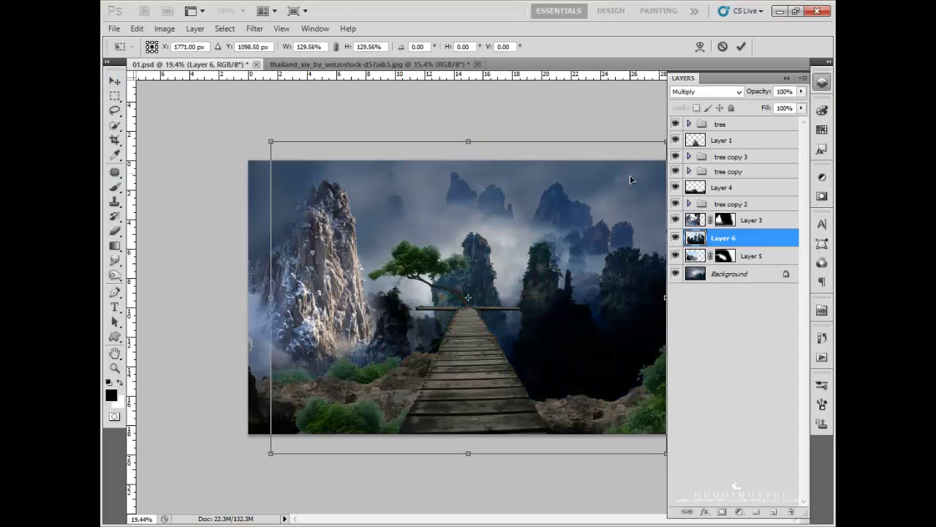
pyautogui.press('Return')
pyautogui.moveTo(486, 243); pyautogui.dragTo(494, 264)
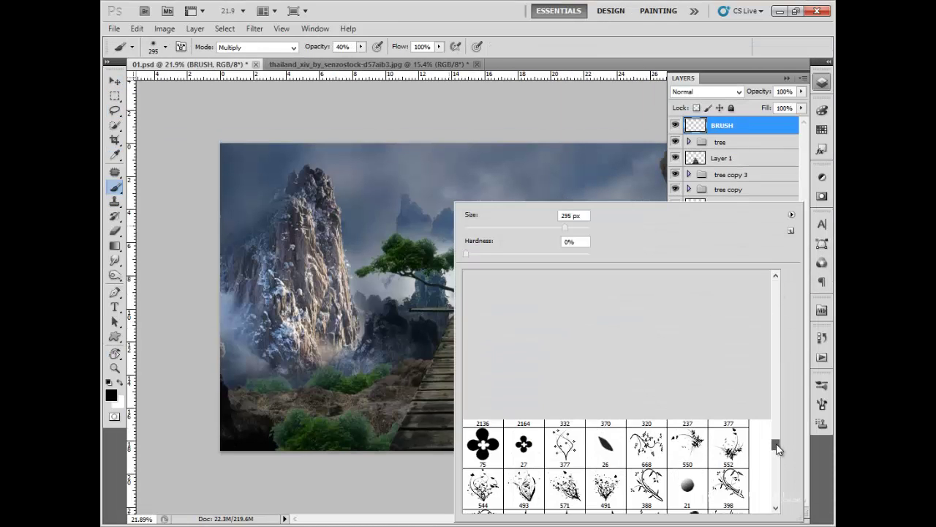
# - Pick a large soft round brush for the clouds and preview the whole scene
pyautogui.scroll(1, 774, 439)
pyautogui.scroll(5, 773, 436)
pyautogui.doubleClick(606, 439)
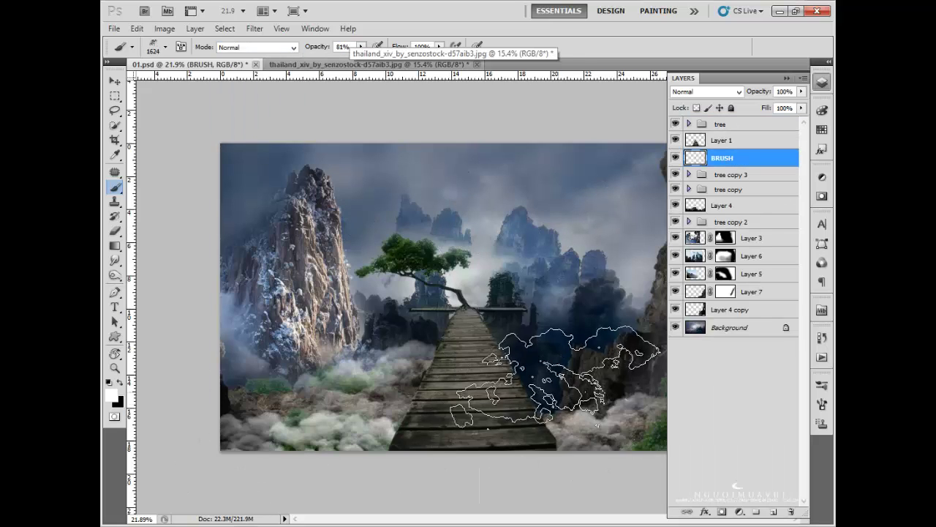
pyautogui.press('Tab')
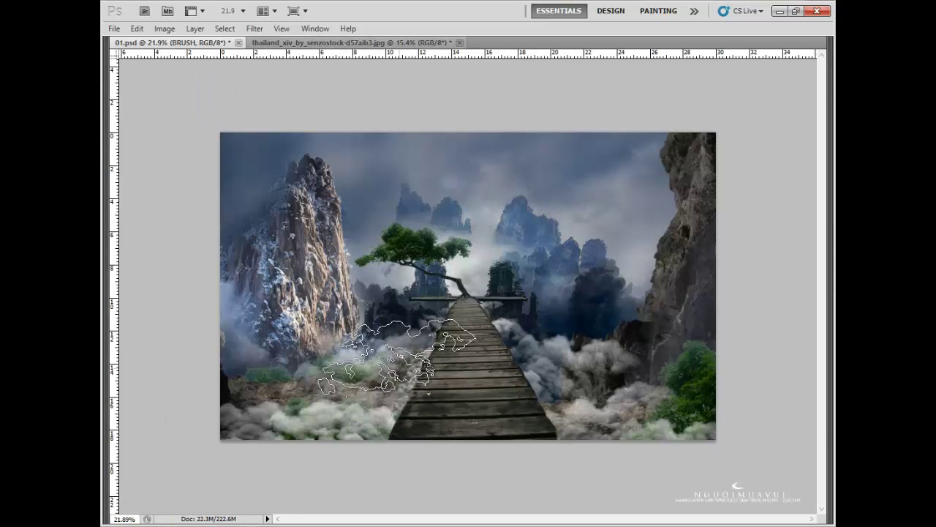
pyautogui.press('Tab')
# - Select the tree layer in the tree group and browse the brush picker for a vine brush
pyautogui.press('v')
pyautogui.click(731, 142)
pyautogui.press('b')
pyautogui.rightClick(731, 201)
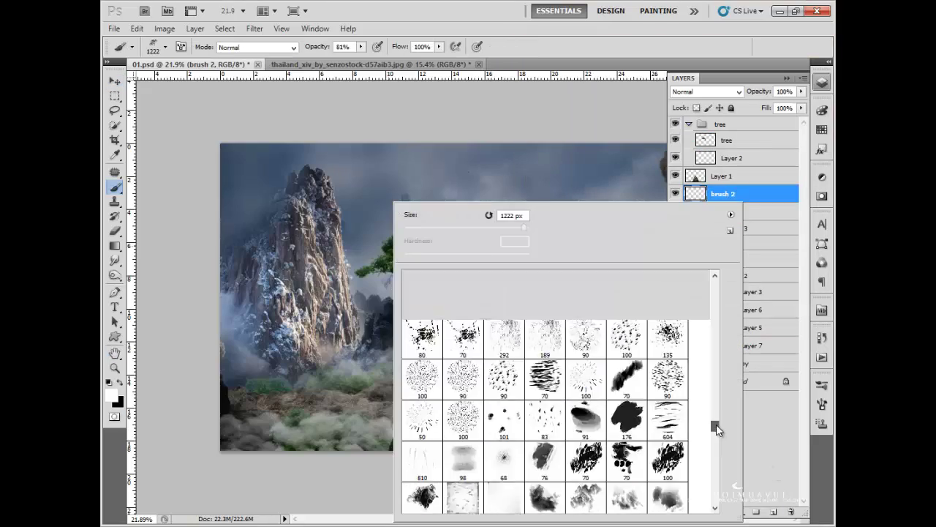
pyautogui.moveTo(716, 424); pyautogui.dragTo(714, 313)
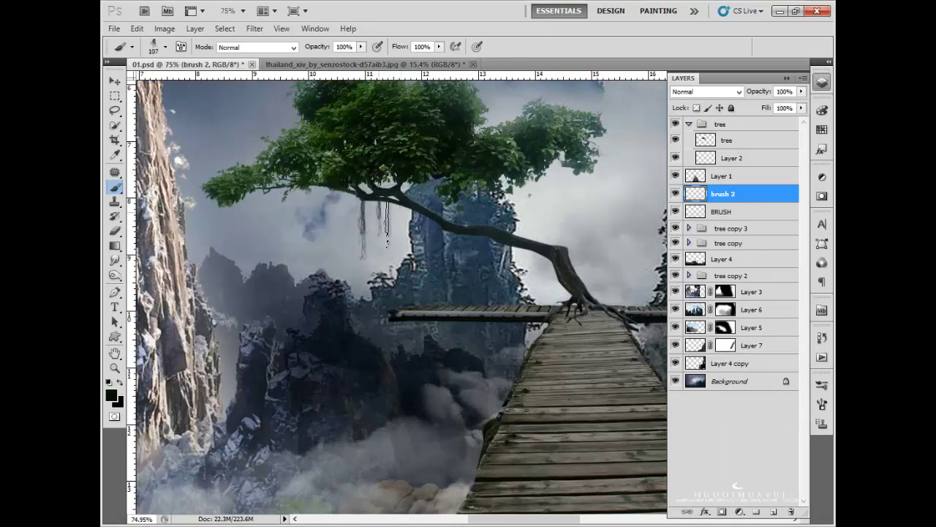
# - Apply the hanging roots' rotation and duplicate the roots layer
pyautogui.scroll(2, 416, 351)
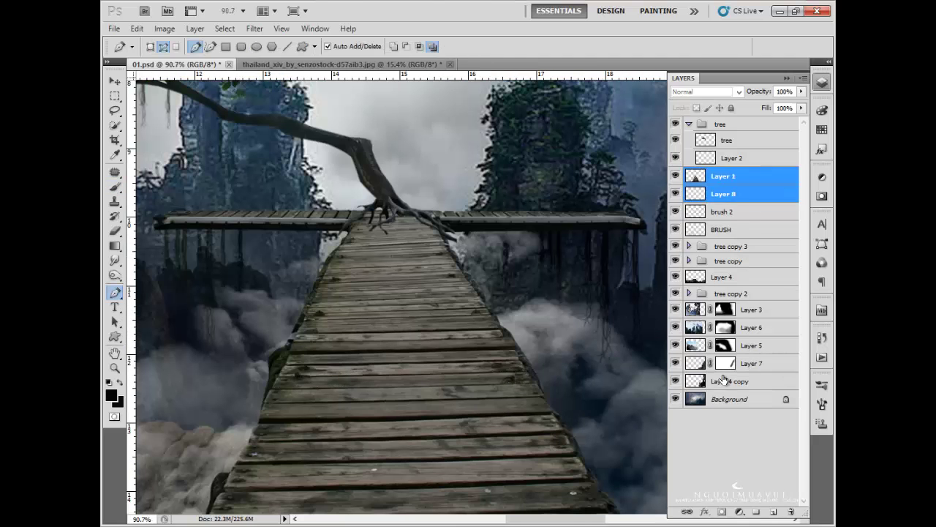
pyautogui.press('Return')
pyautogui.hotkey('ctrl', 'alt', 't')
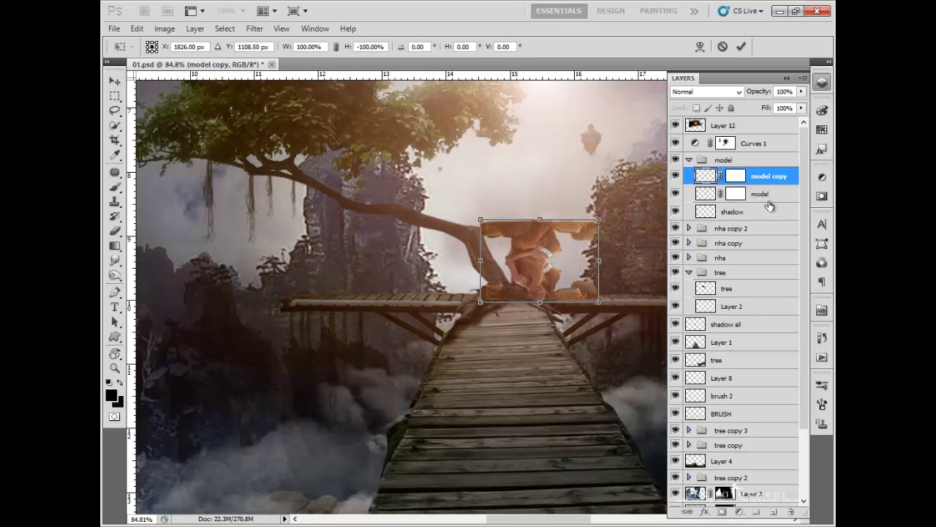
# - Lower the opacity of the meditating figure's shadow layer
pyautogui.click(801, 91)
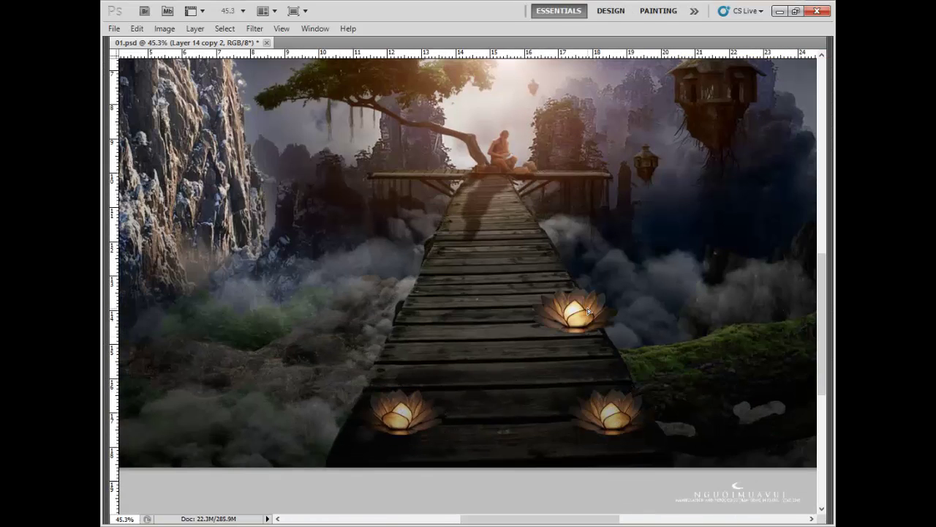
# - Place another copy of the lotus lantern further along the bridge
pyautogui.moveTo(569, 293); pyautogui.dragTo(442, 292)
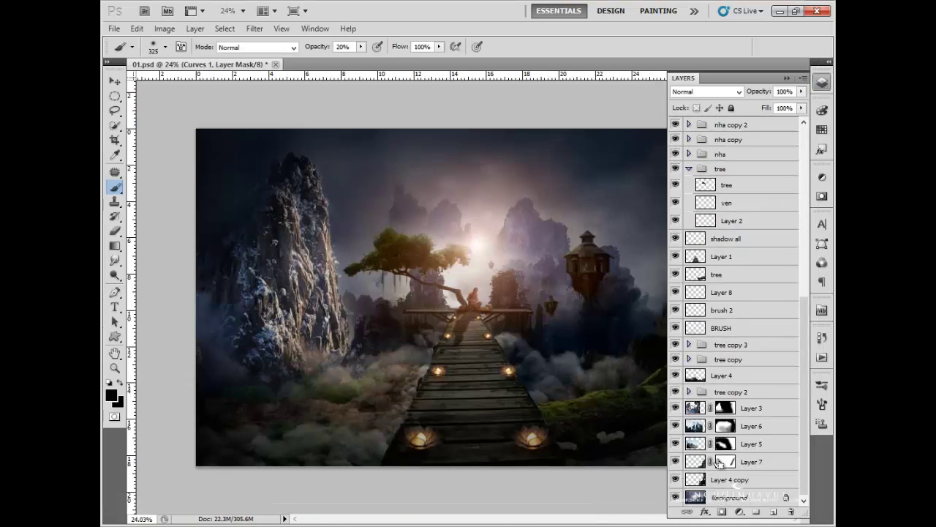
# - Load the layer mask and a layer's shape as selections, previewing the full scene
pyautogui.keyDown('ctrl'); pyautogui.click(719, 462); pyautogui.keyUp('ctrl')
pyautogui.press('Tab')
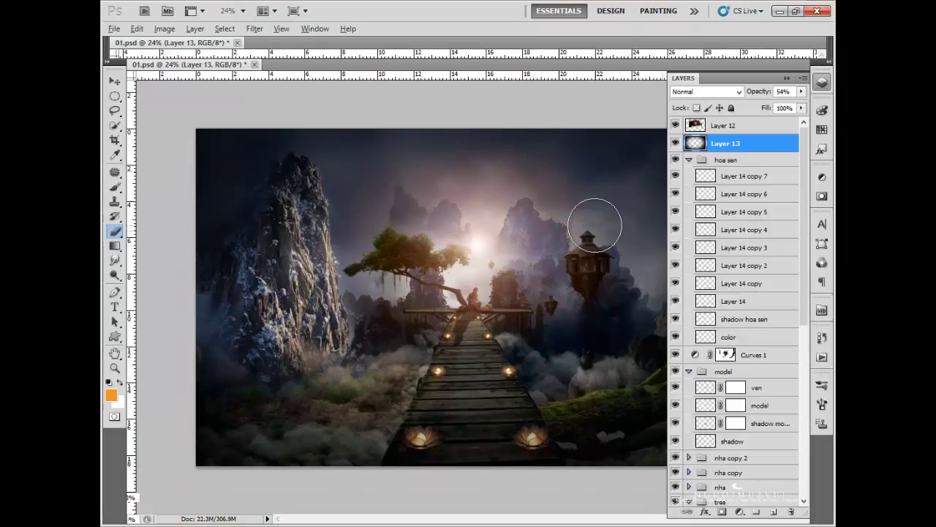
pyautogui.keyDown('ctrl'); pyautogui.click(697, 492); pyautogui.keyUp('ctrl')
pyautogui.press('Tab')
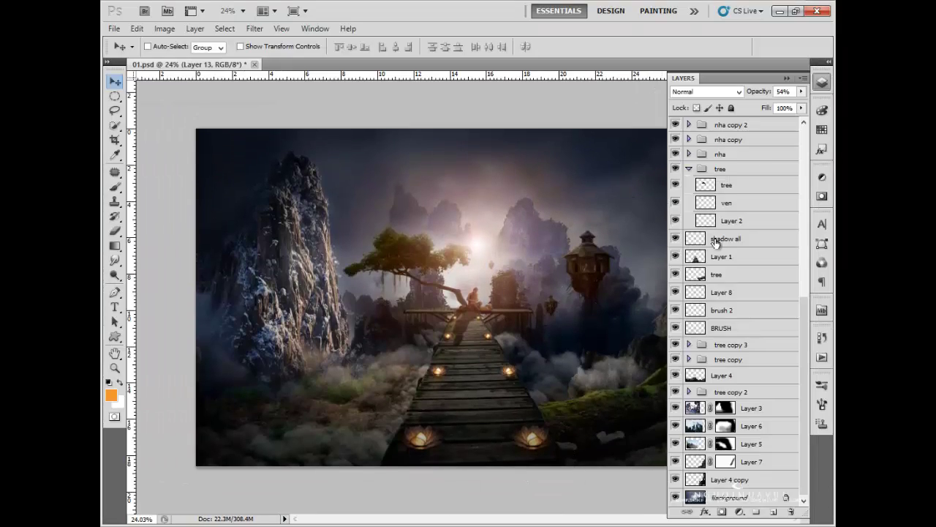